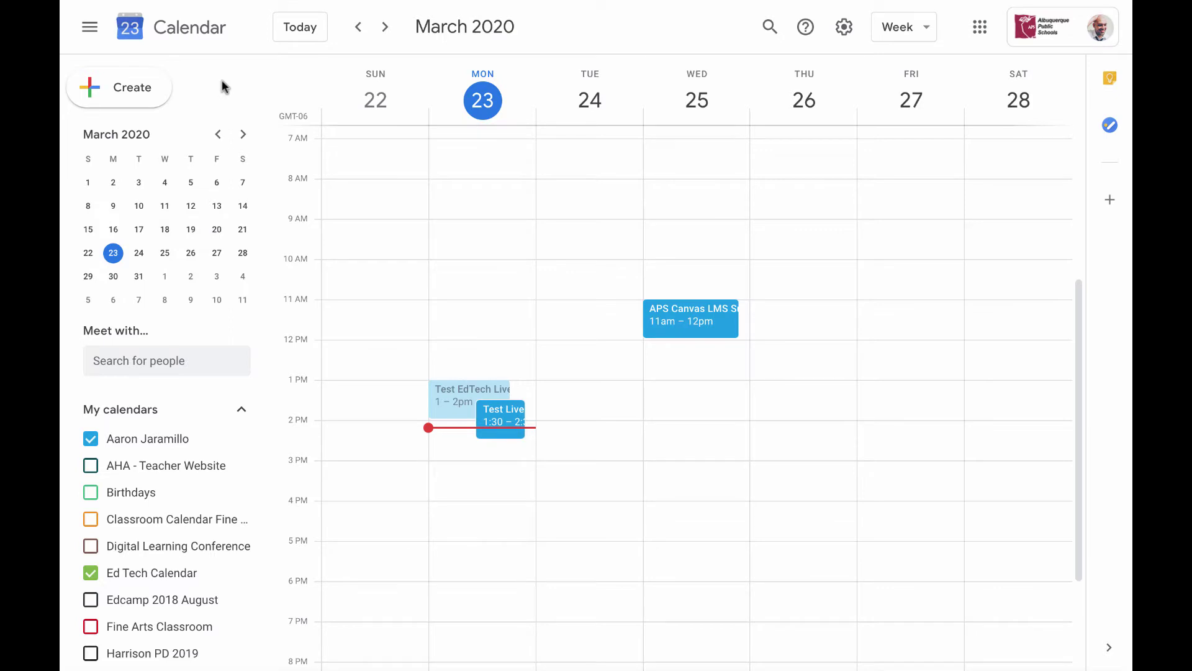
# Create a draft event at Thursday, March 26, 1:30pm and open its full details page.
pyautogui.click(573, 351)
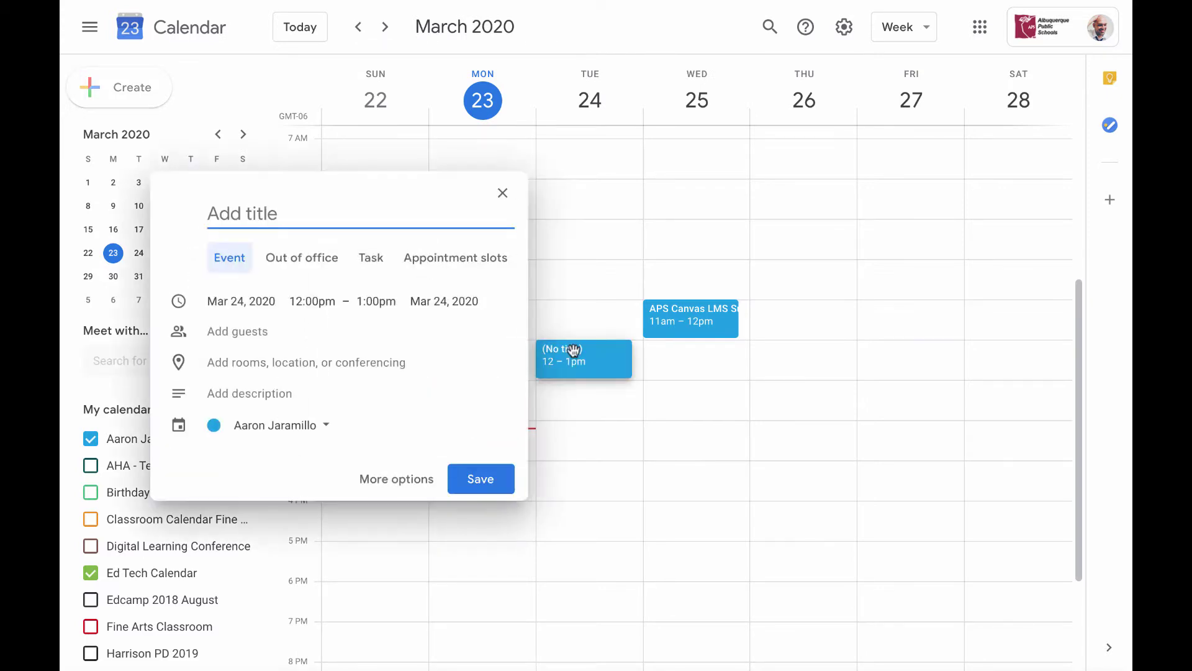
pyautogui.click(405, 491)
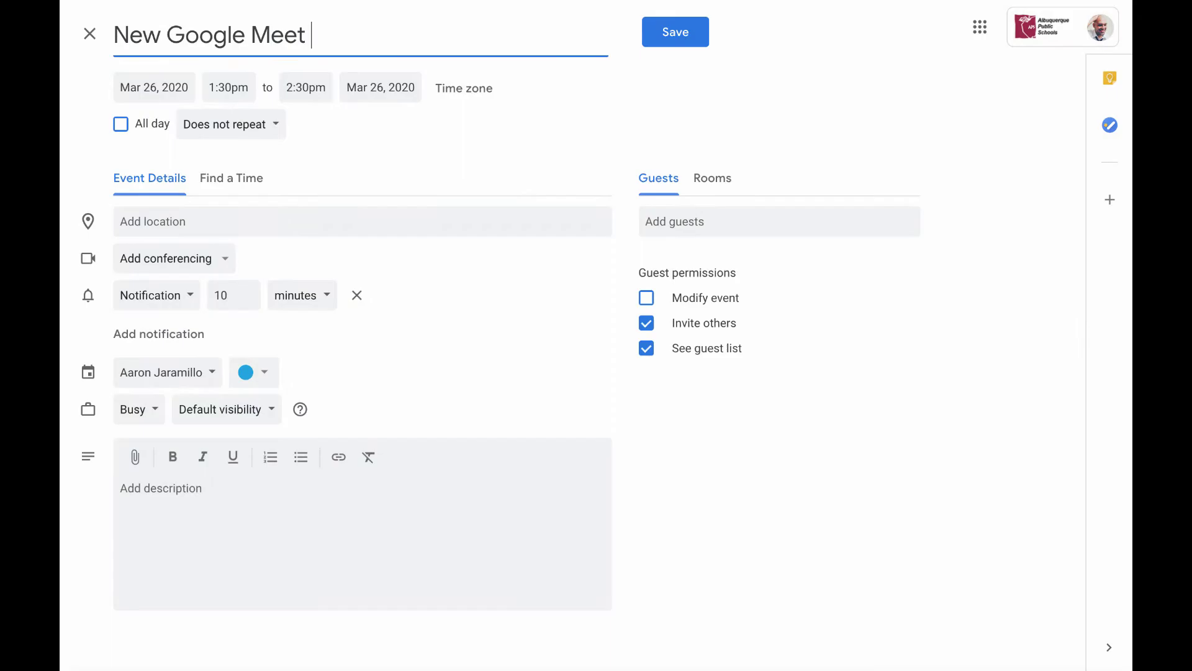
# Title the event 'New Google Meet online meeting', keeping Mar 26, 2020, 1:30–2:30pm, Mountain Time - Denver.
pyautogui.write('online meeting')
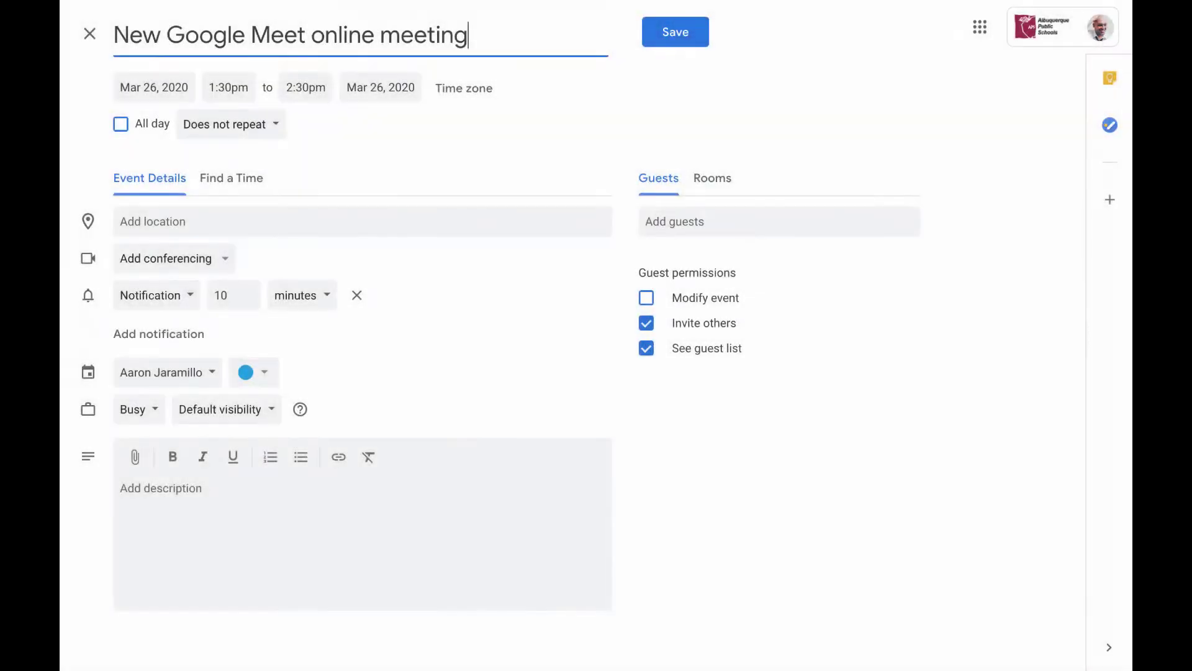
pyautogui.click(233, 87)
pyautogui.click(304, 86)
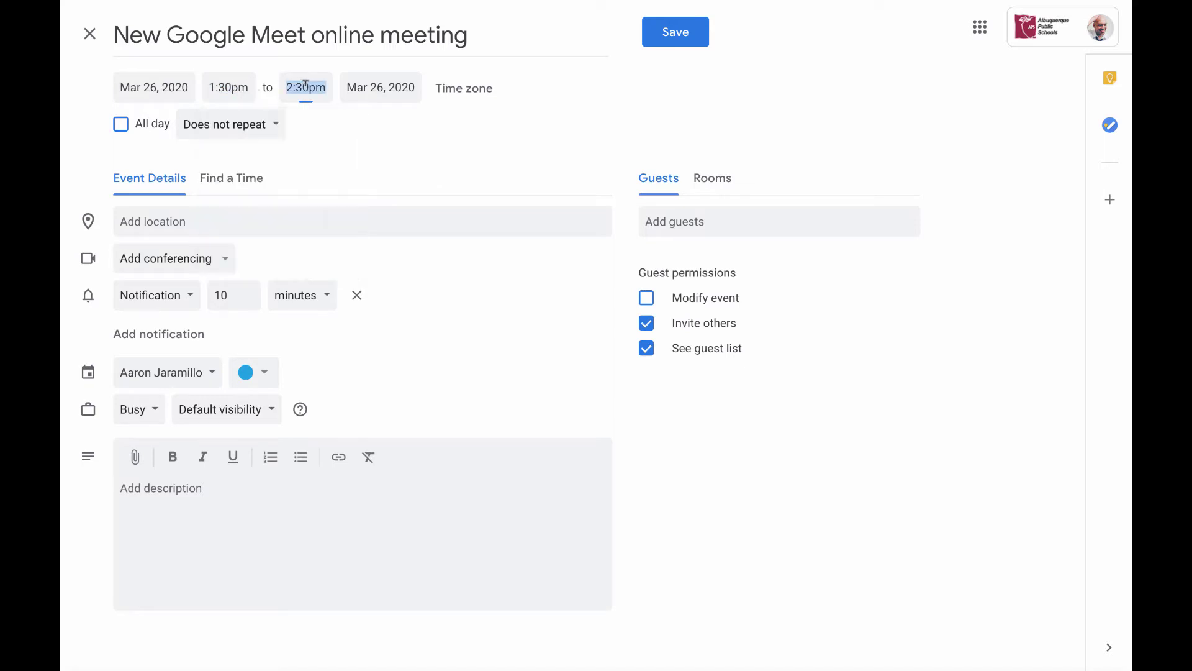
pyautogui.click(164, 85)
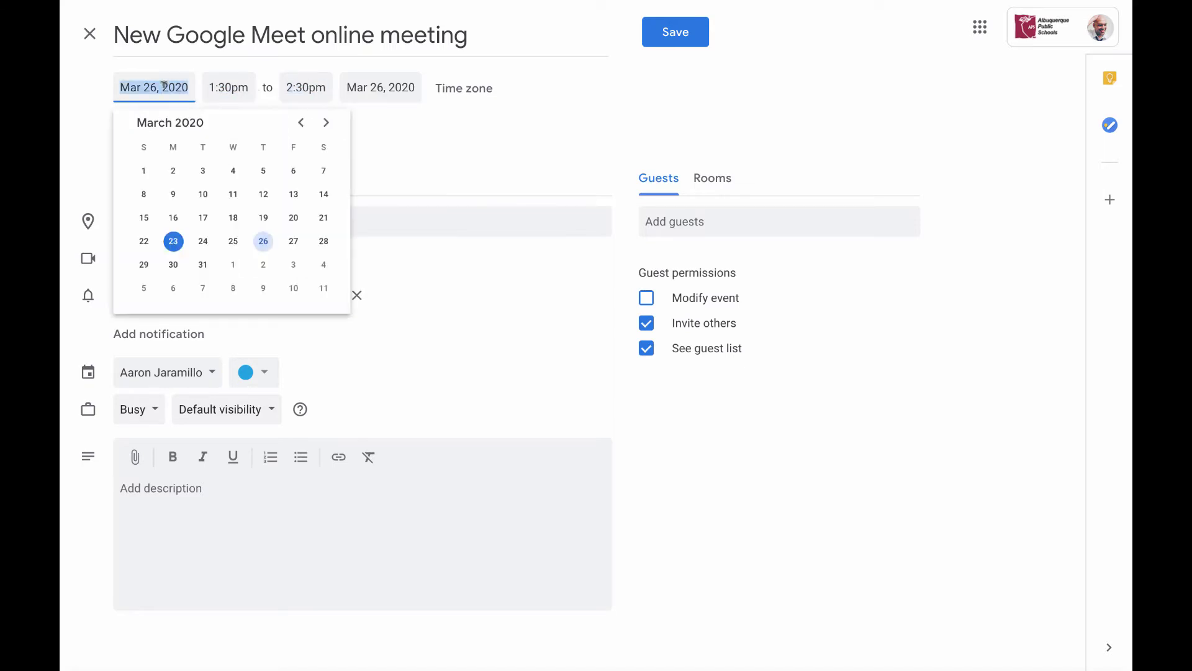
pyautogui.click(163, 86)
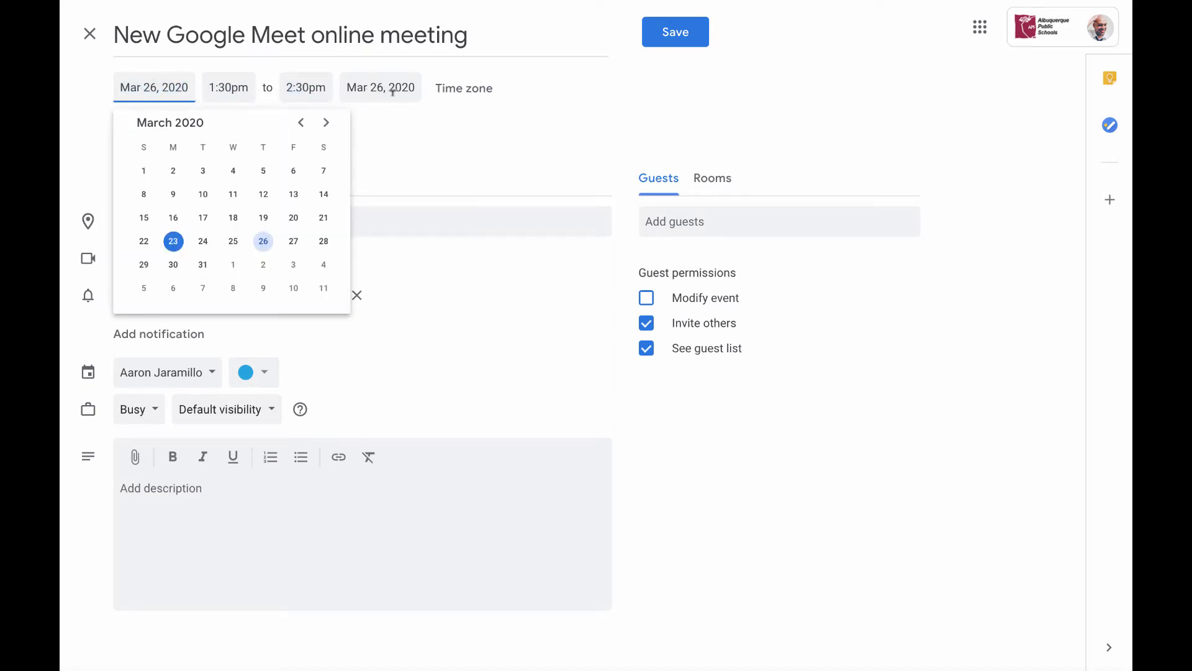
pyautogui.click(407, 142)
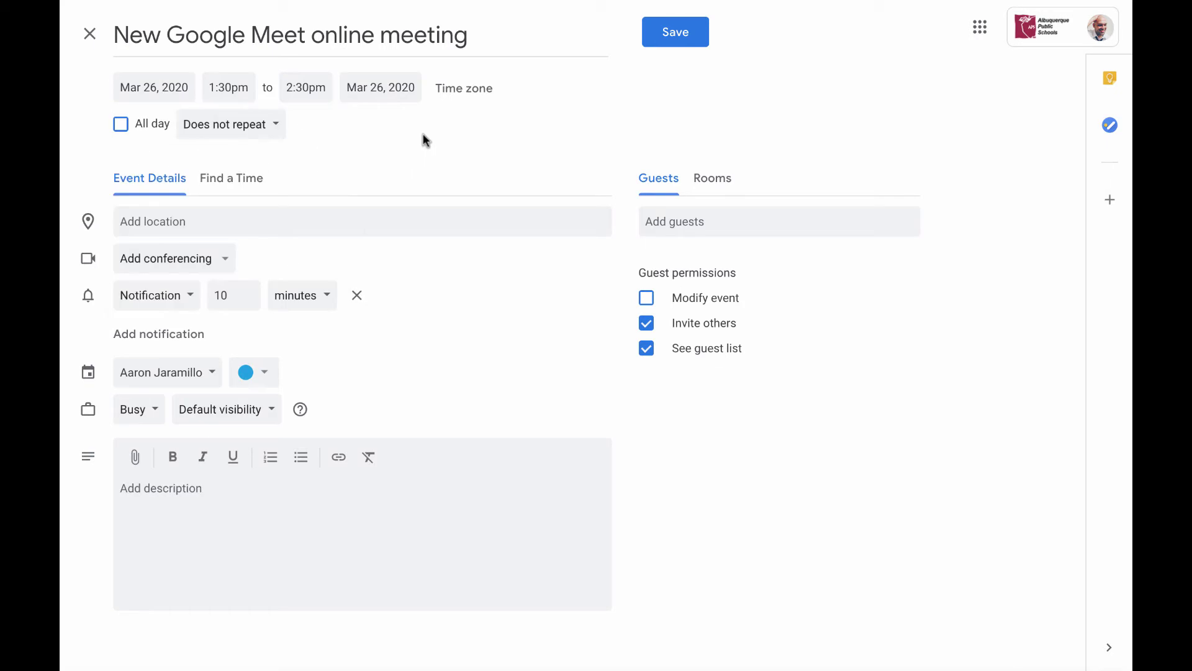
pyautogui.click(467, 87)
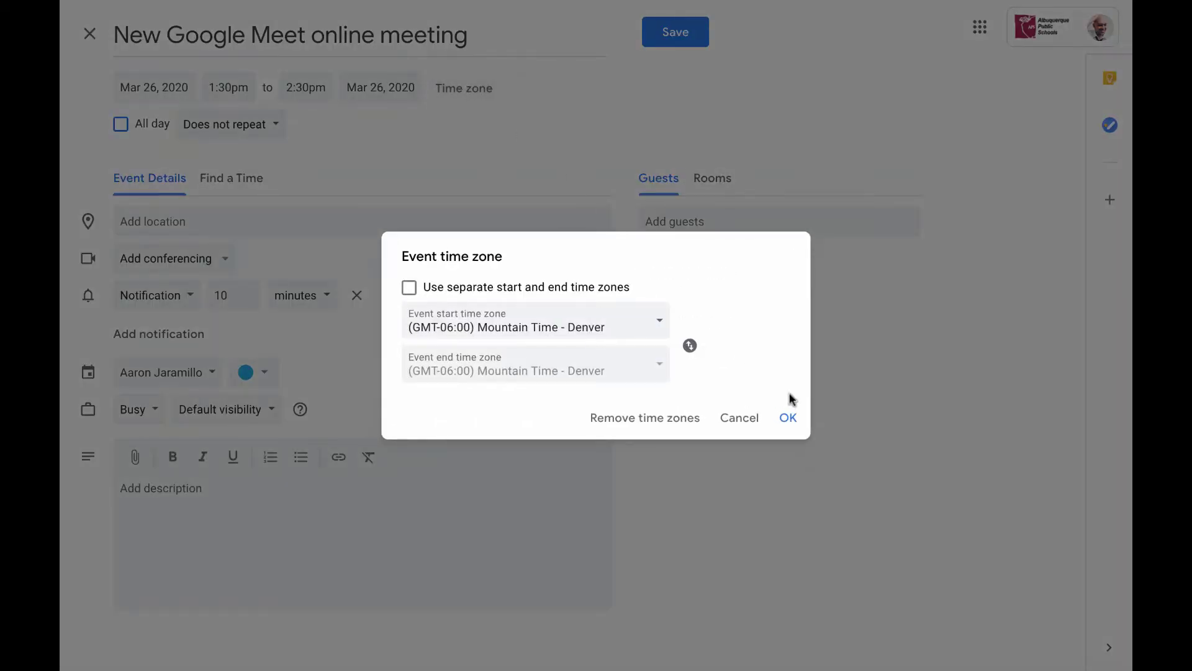
pyautogui.click(789, 417)
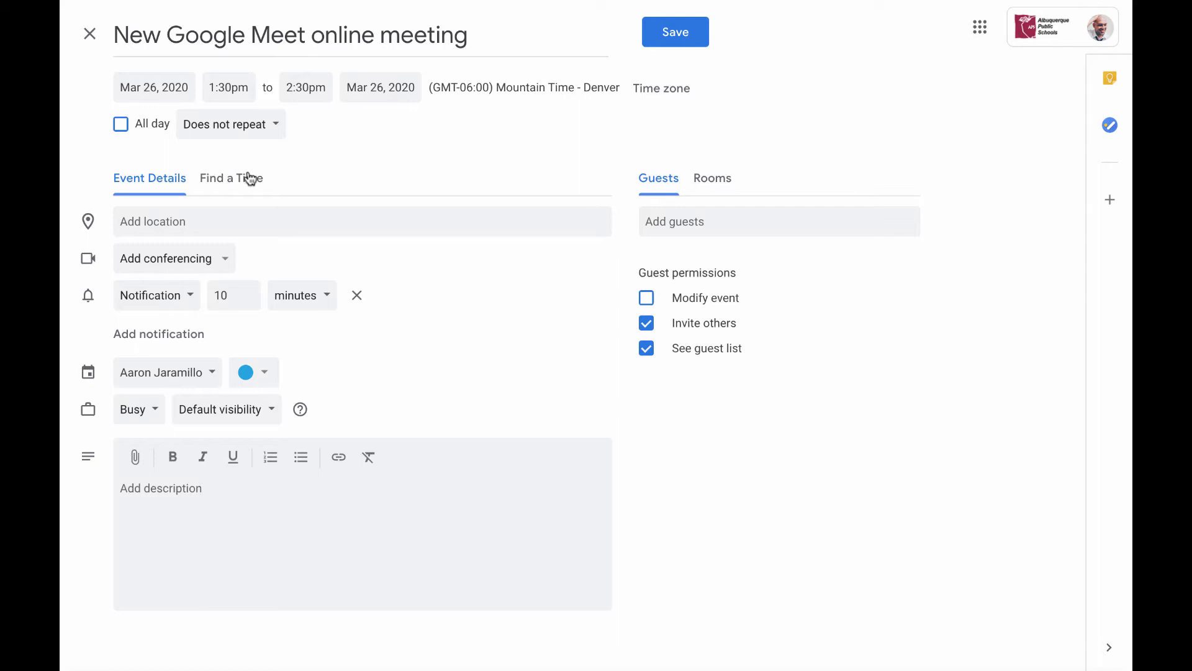
# Attach a Hangouts Meet call with meeting ID, dial-in numbers and a live stream link.
pyautogui.click(213, 184)
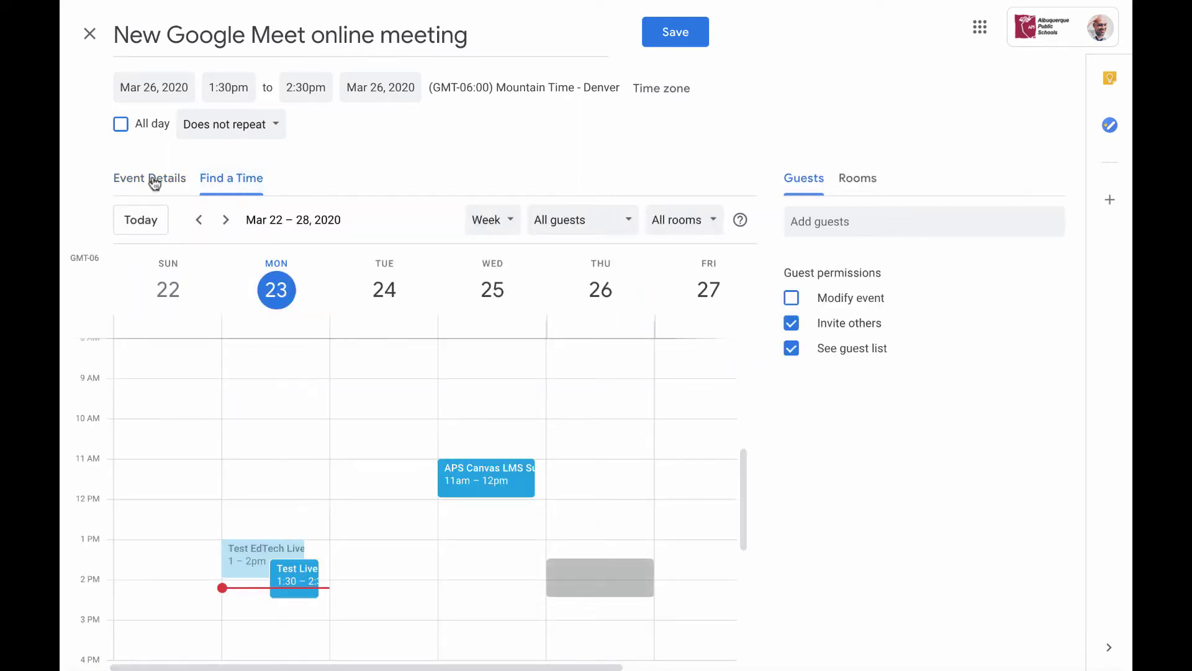
pyautogui.click(154, 182)
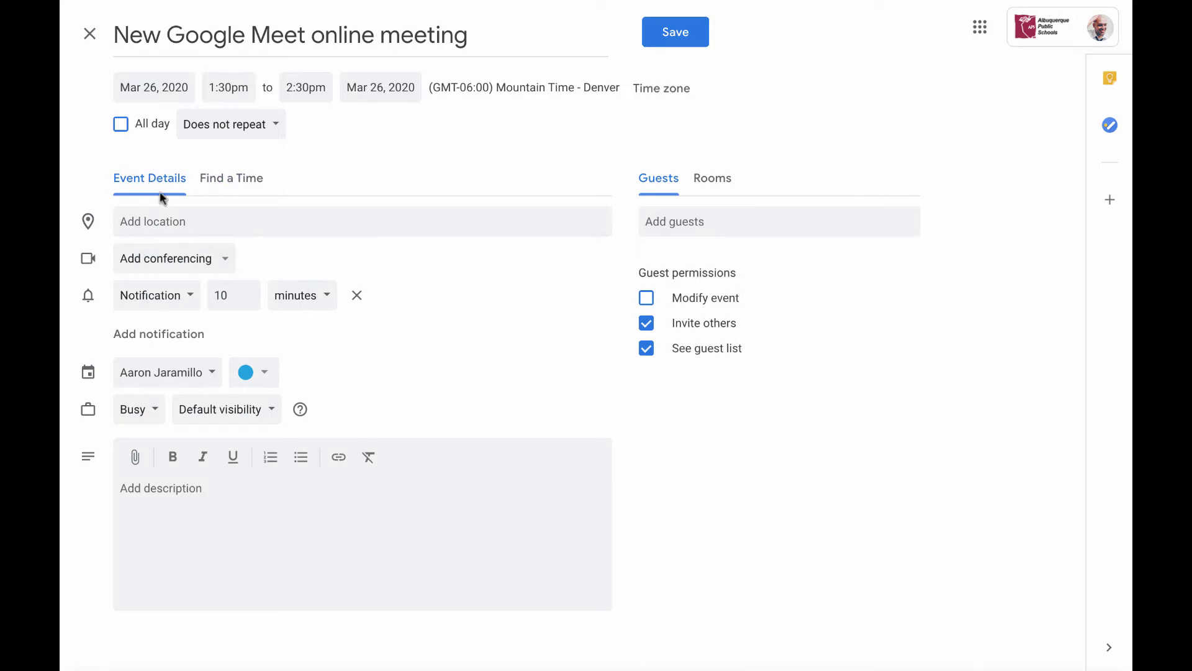
pyautogui.click(169, 221)
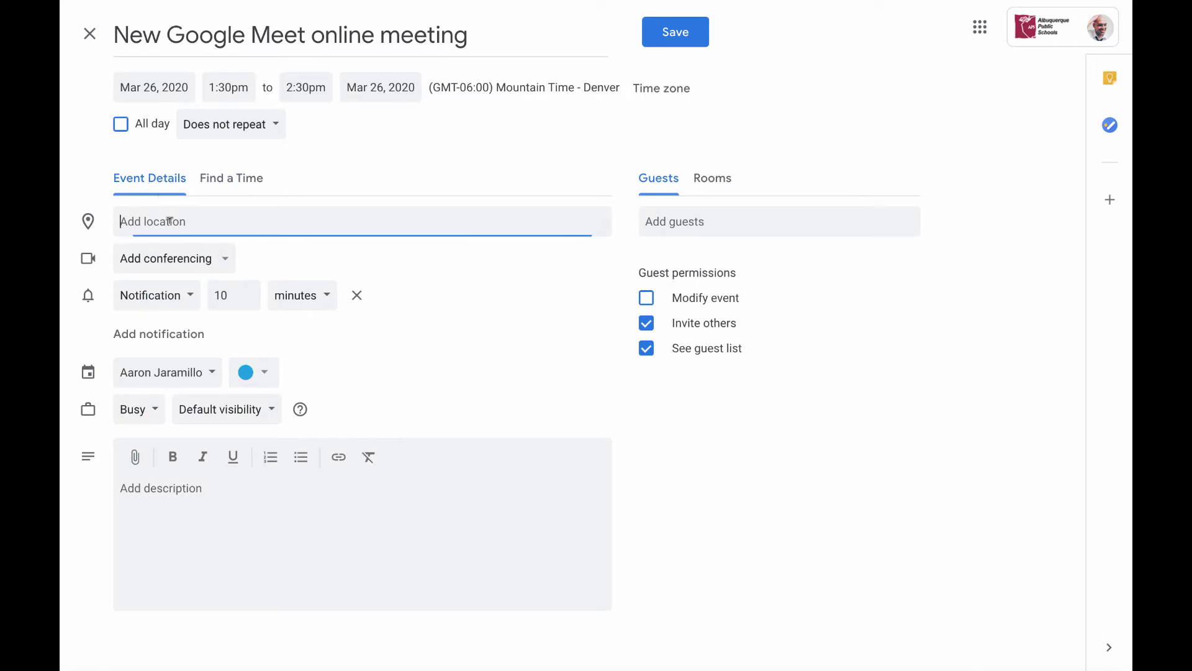
pyautogui.click(189, 261)
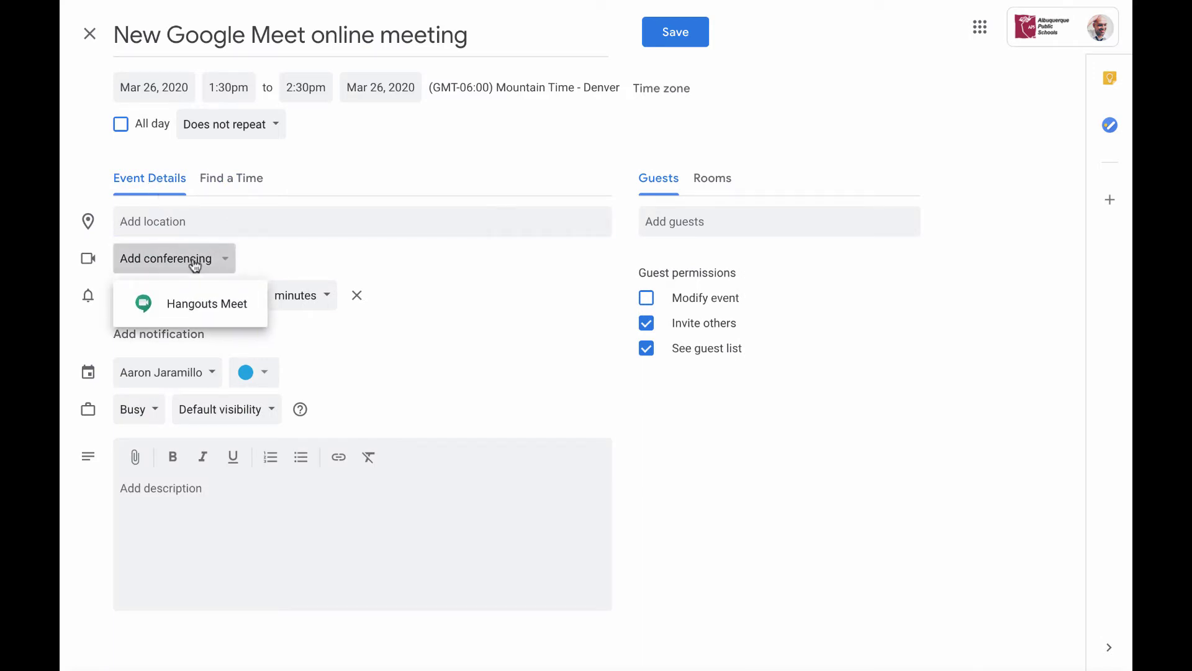
pyautogui.click(217, 305)
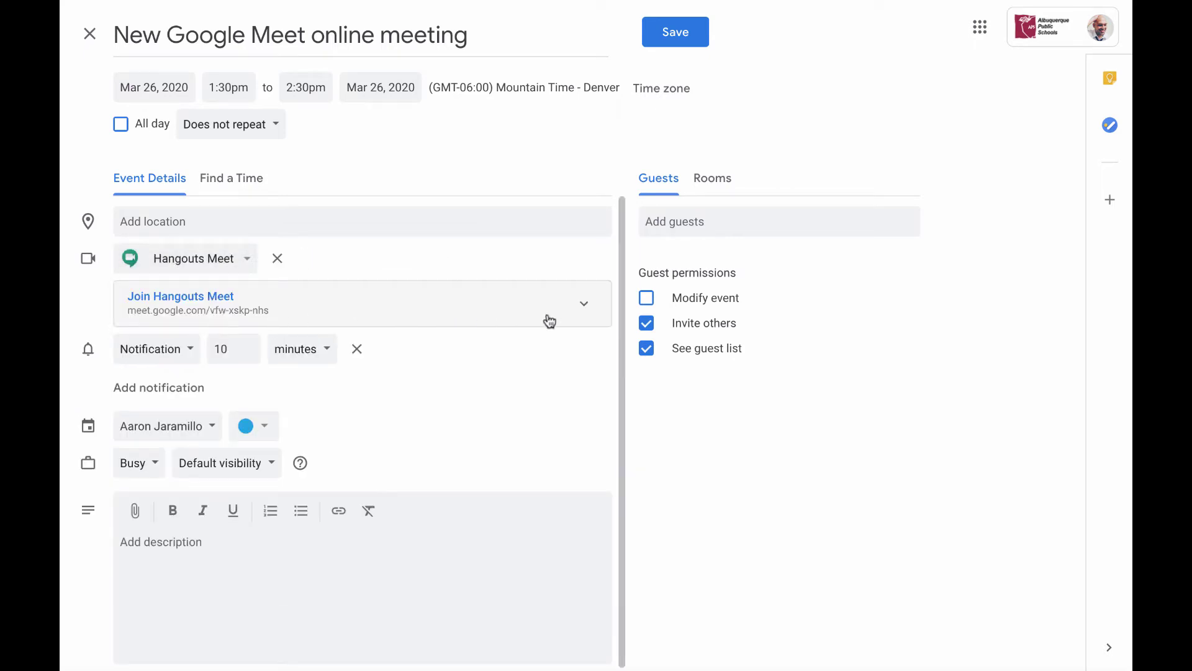
pyautogui.click(584, 304)
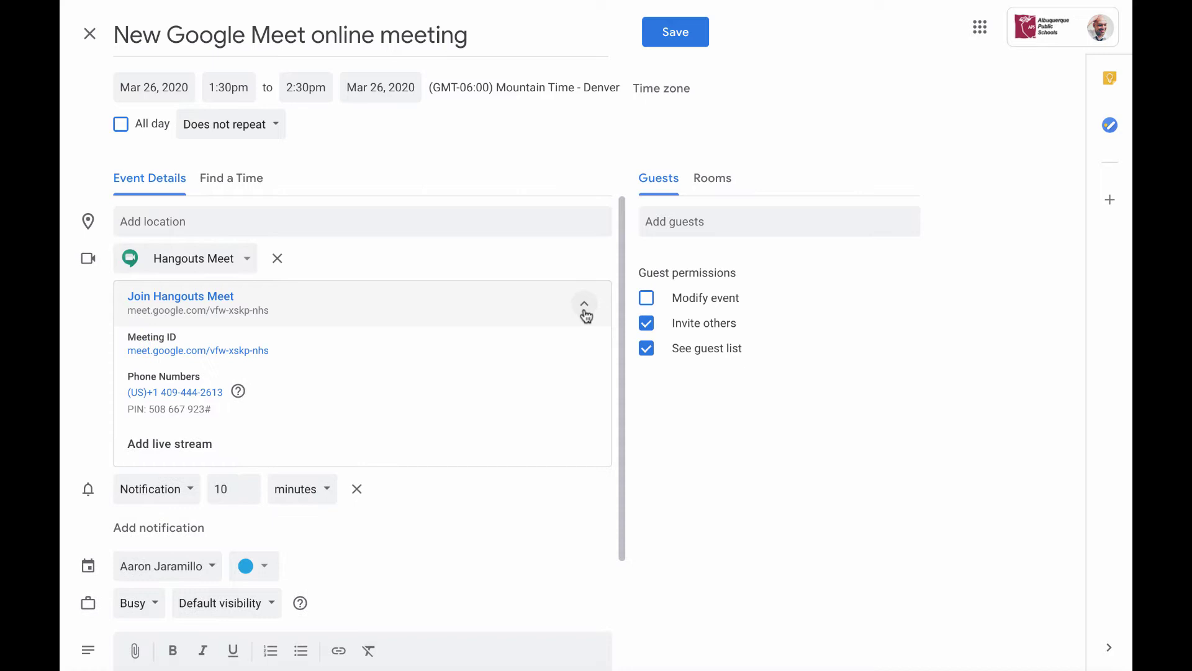
pyautogui.click(203, 445)
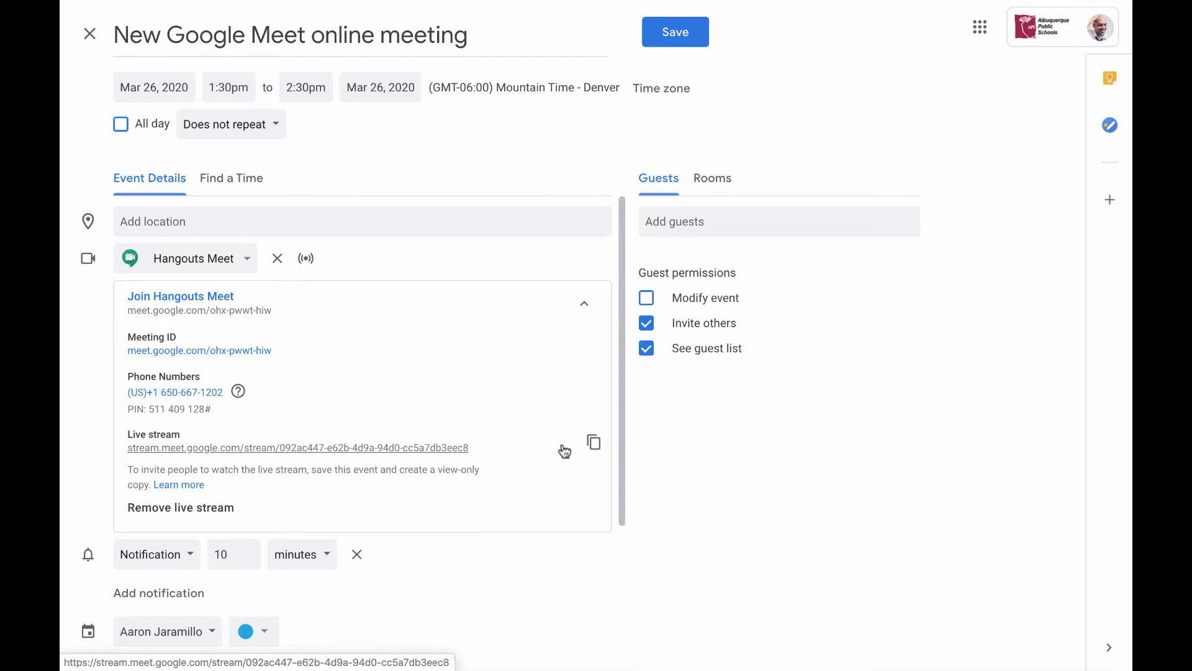
# Copy the live stream link, then put the event on Ed Tech Calendar with Public visibility.
pyautogui.click(594, 444)
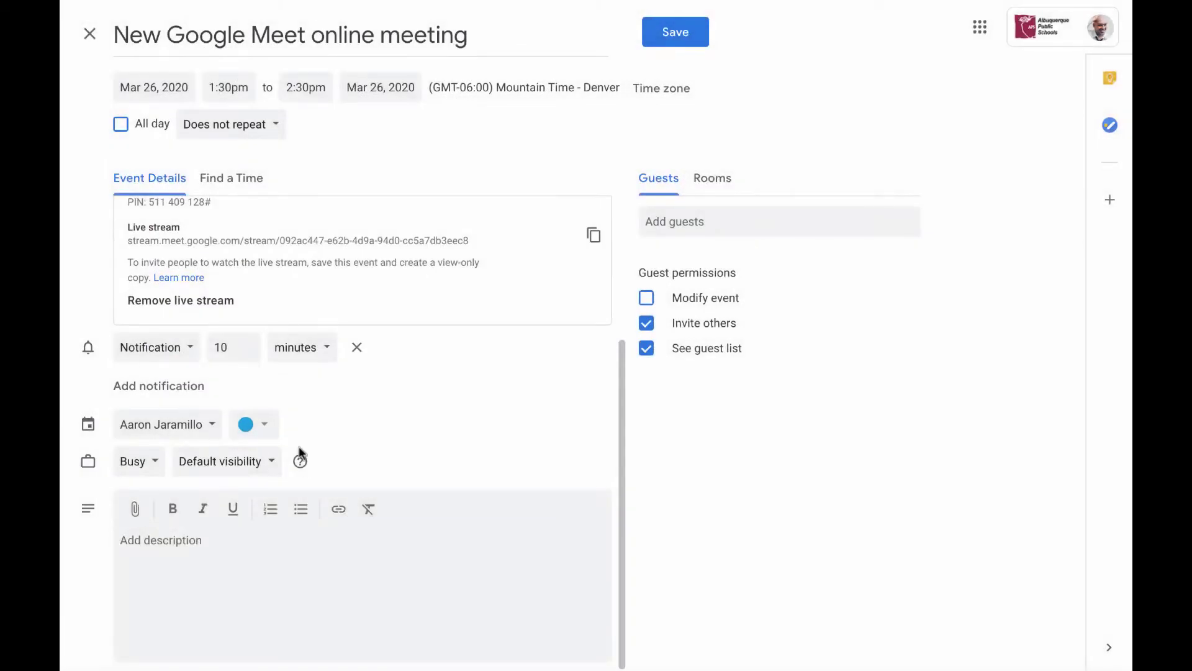
pyautogui.click(208, 429)
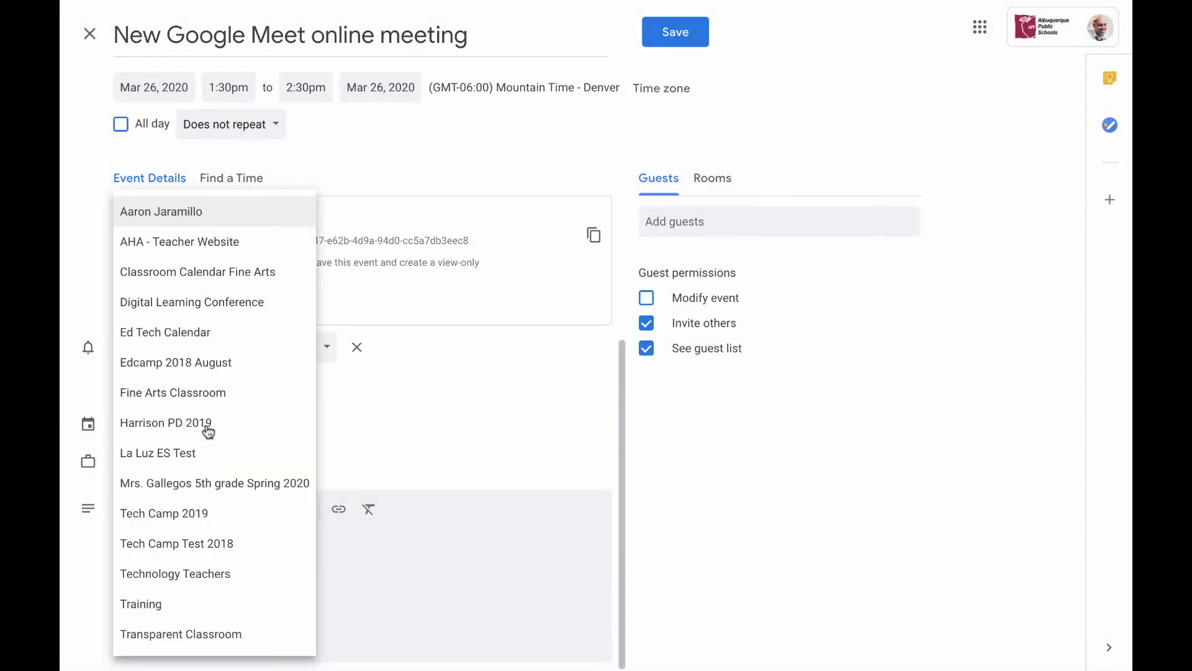
pyautogui.click(208, 335)
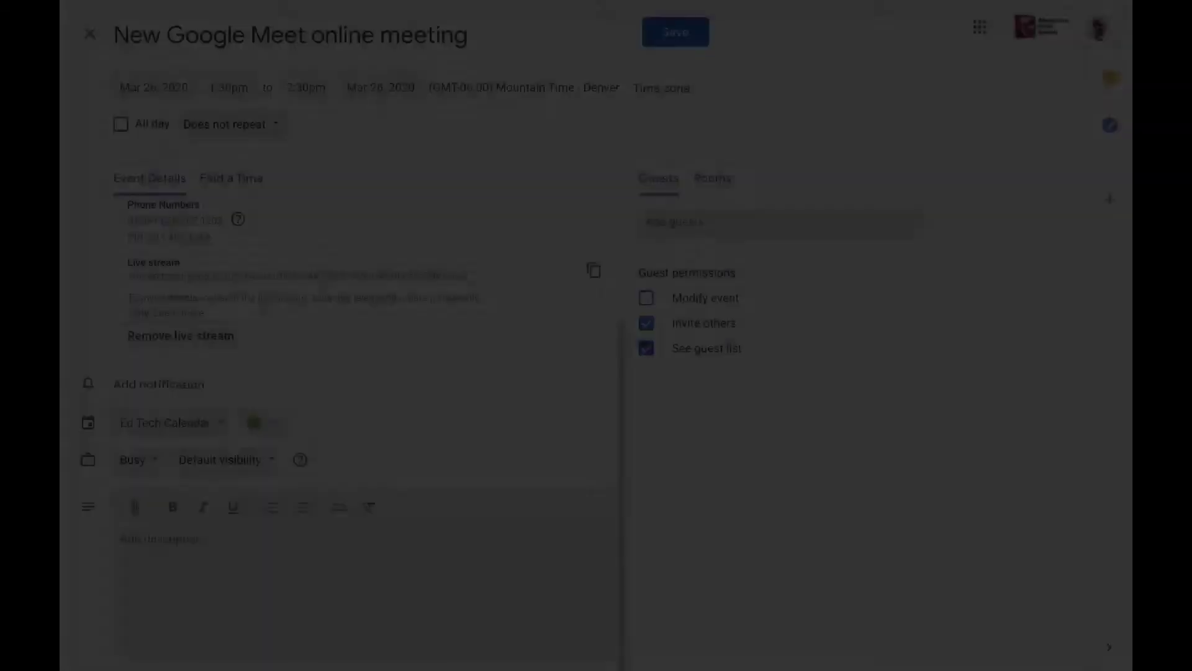
pyautogui.click(254, 460)
pyautogui.click(248, 494)
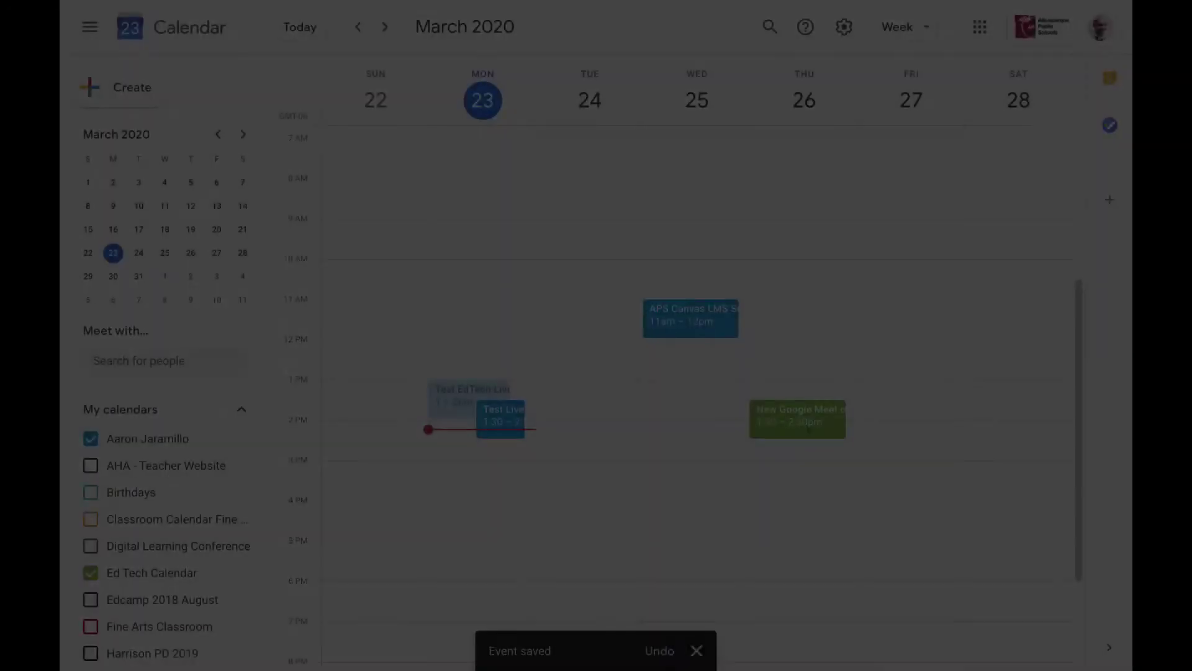
# Open the saved Thursday meeting, copy its live stream link, and reopen its details.
pyautogui.click(807, 423)
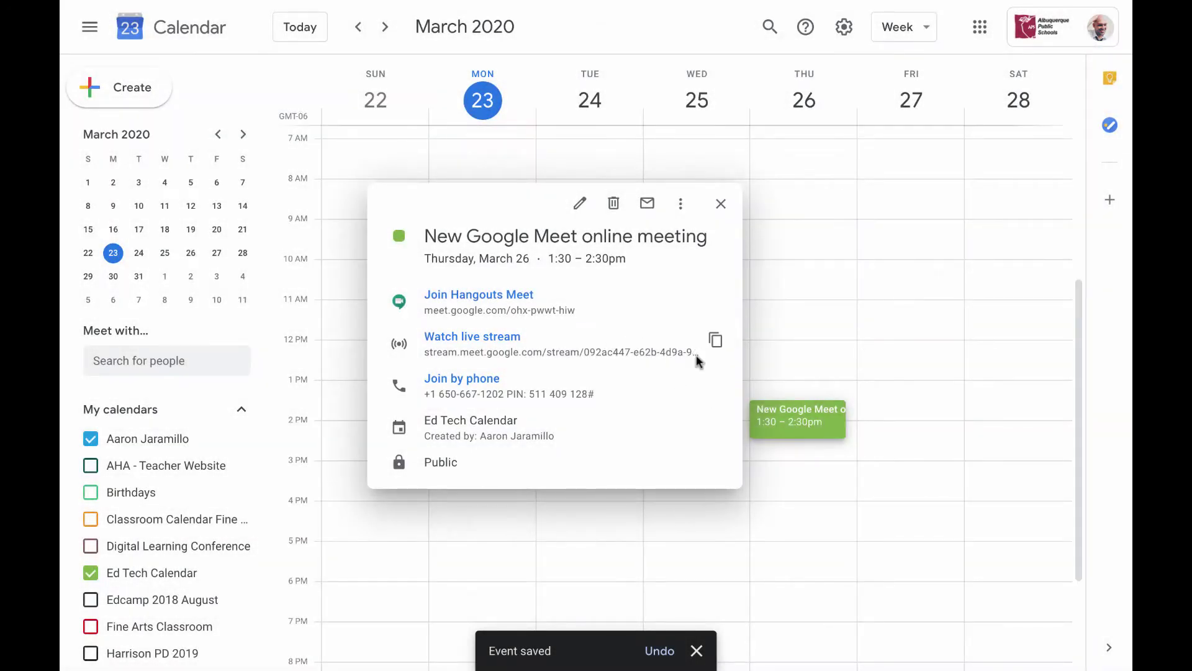
pyautogui.moveTo(559, 344)
pyautogui.click(716, 299)
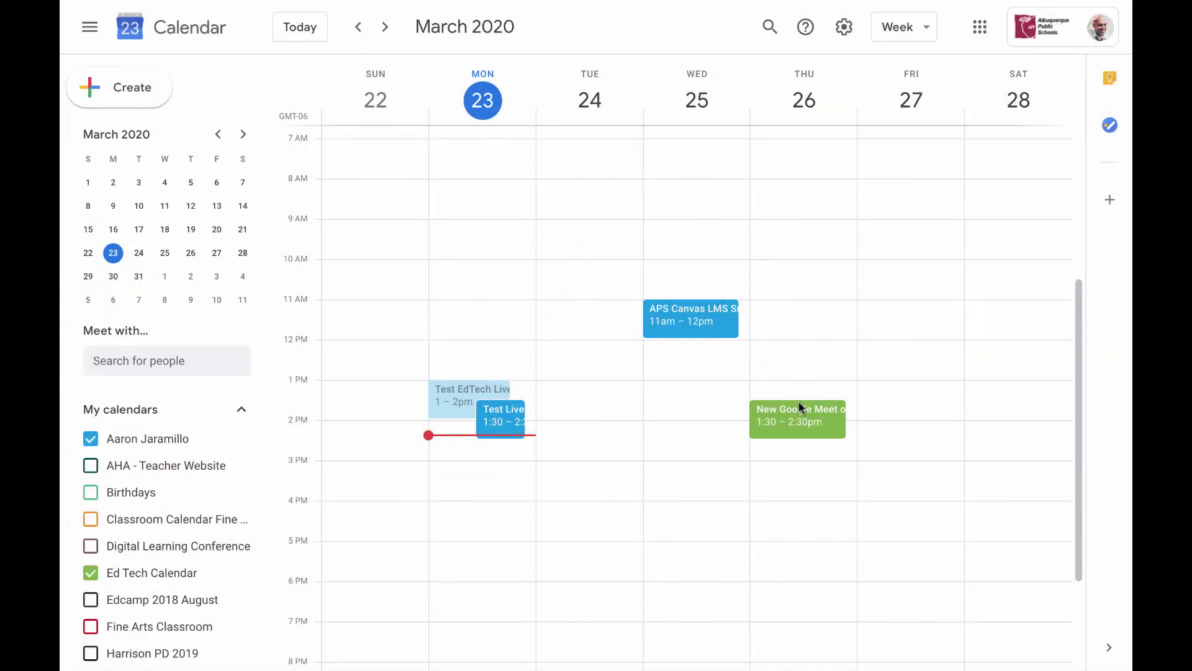
pyautogui.click(802, 428)
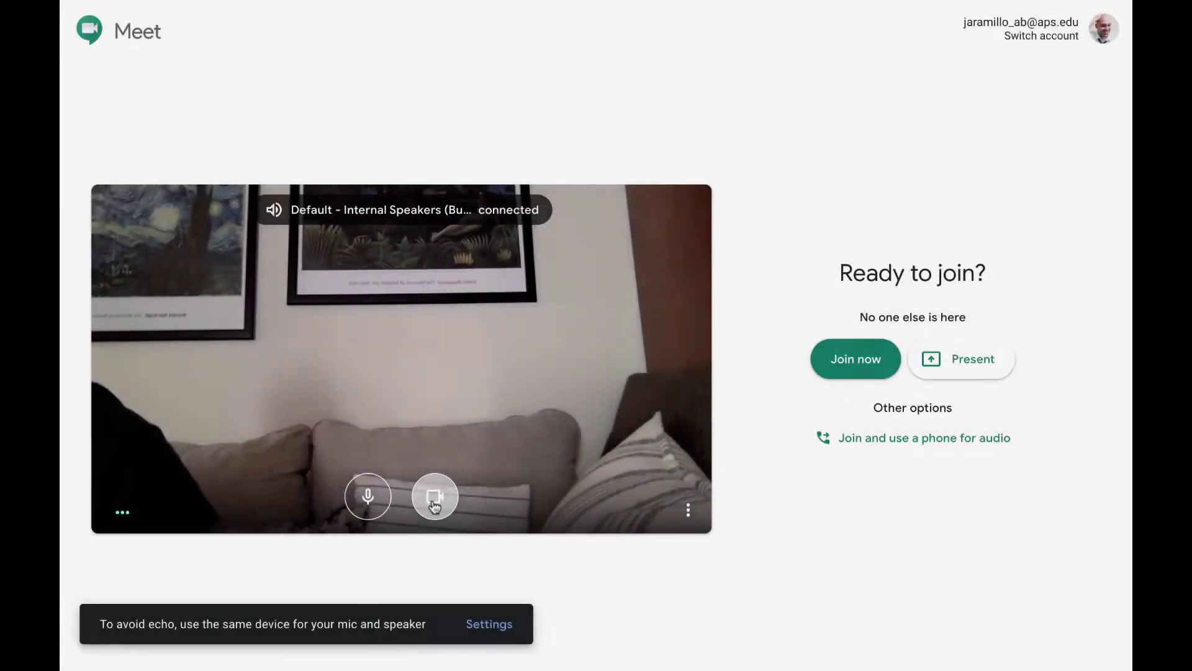
# Turn the camera off and toggle the microphone with Ctrl+D on the Meet pre-join screen.
pyautogui.click(434, 501)
pyautogui.hotkey('ctrl', 'd')
pyautogui.hotkey('ctrl', 'd')
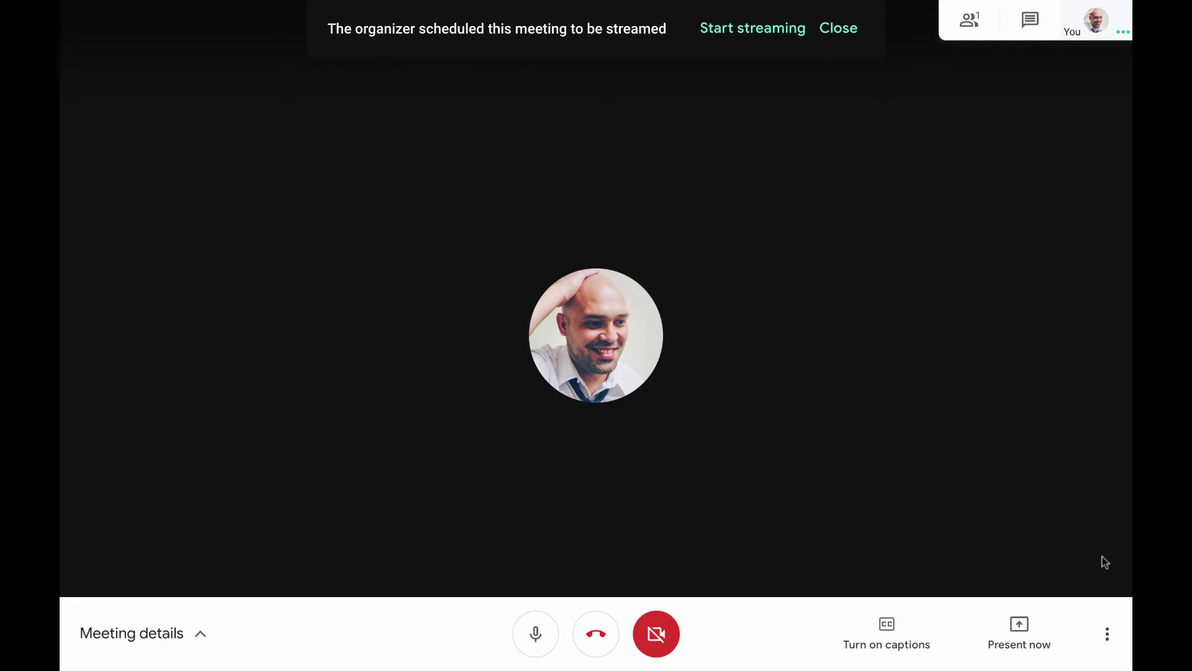
# Start streaming from the meeting's options menu and confirm going live.
pyautogui.click(1109, 634)
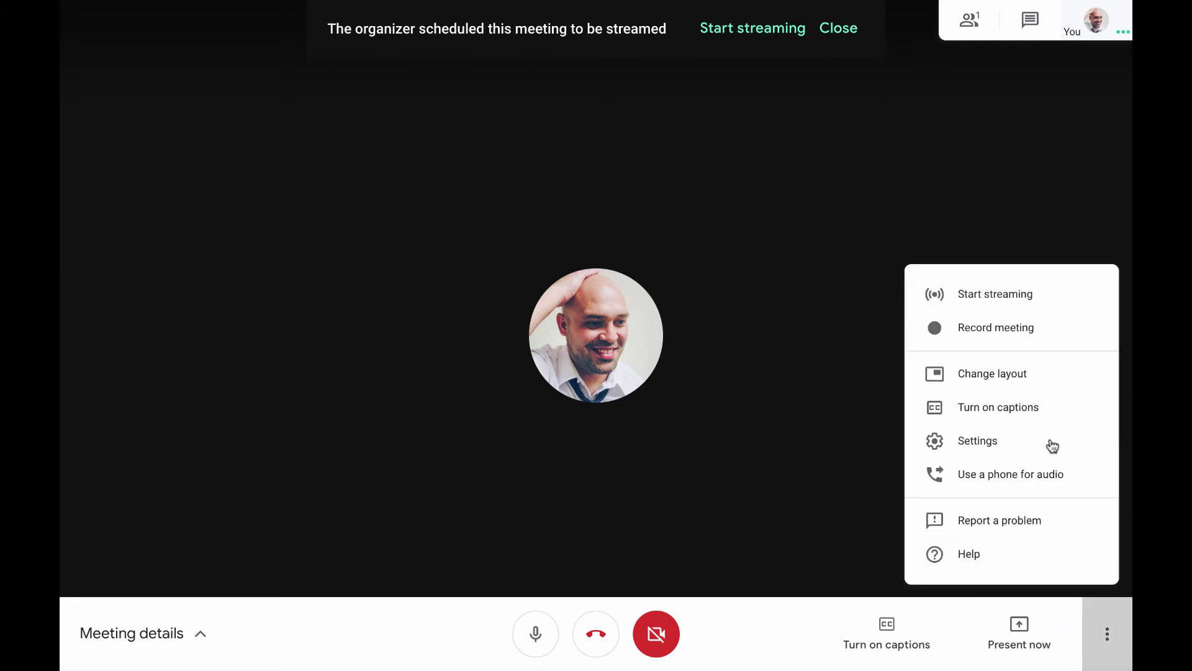
pyautogui.click(1016, 302)
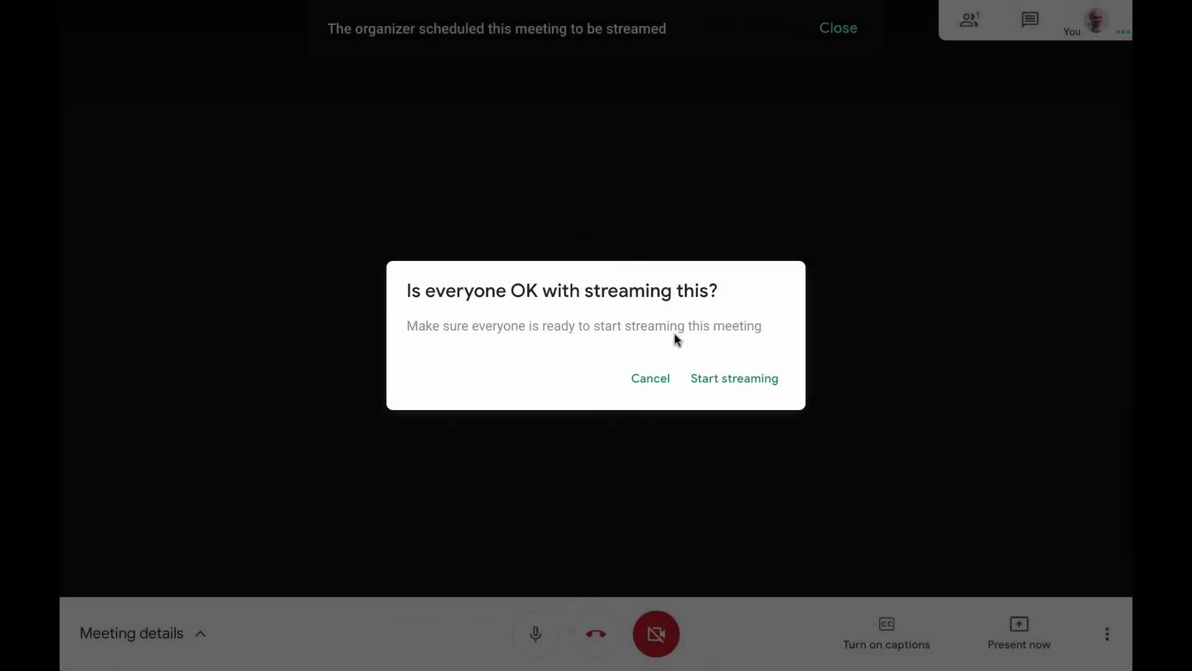
pyautogui.click(722, 377)
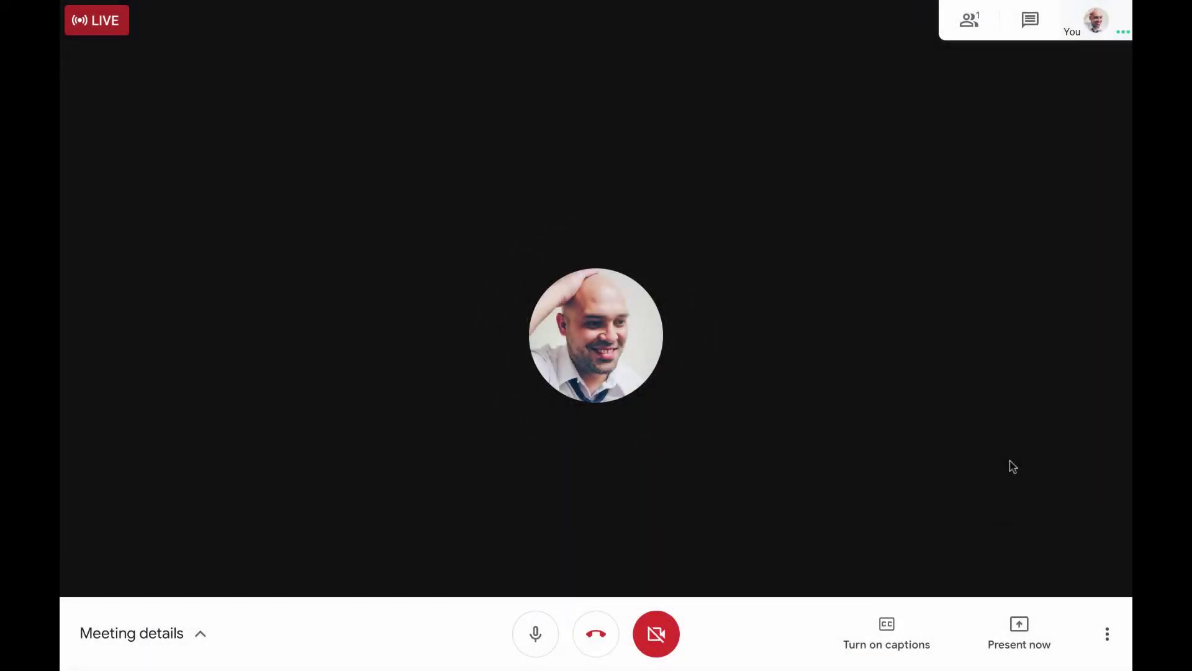
# Check the participant list, the chat and the presenting choices without sharing anything.
pyautogui.click(973, 24)
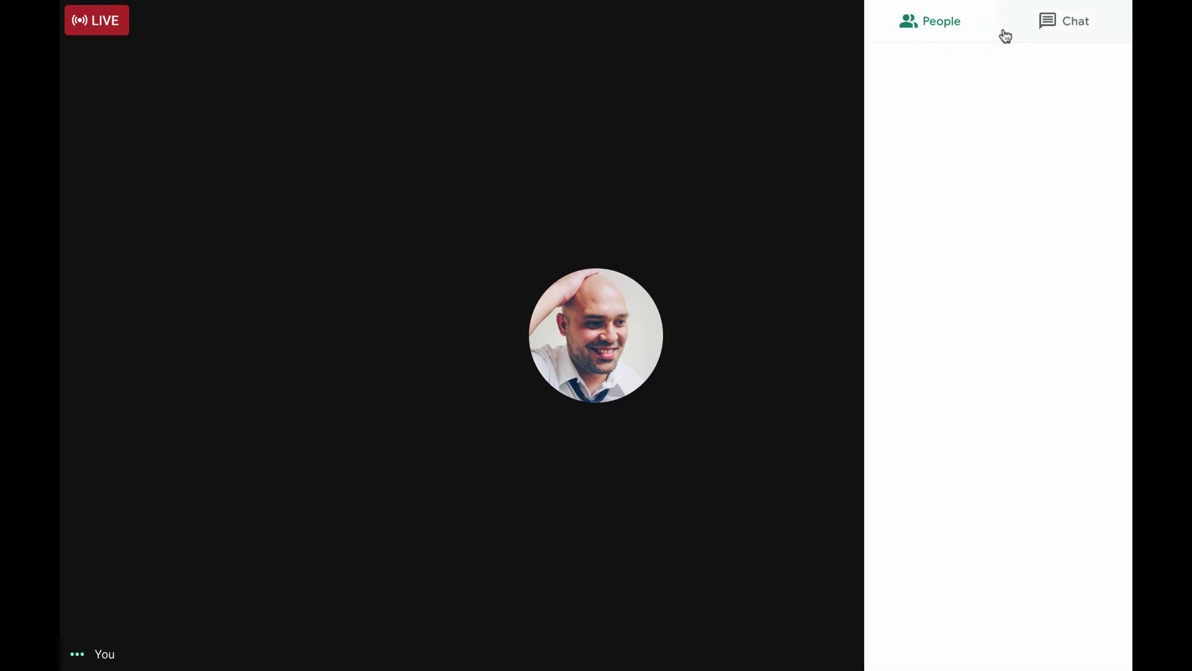
pyautogui.click(1060, 36)
pyautogui.click(957, 37)
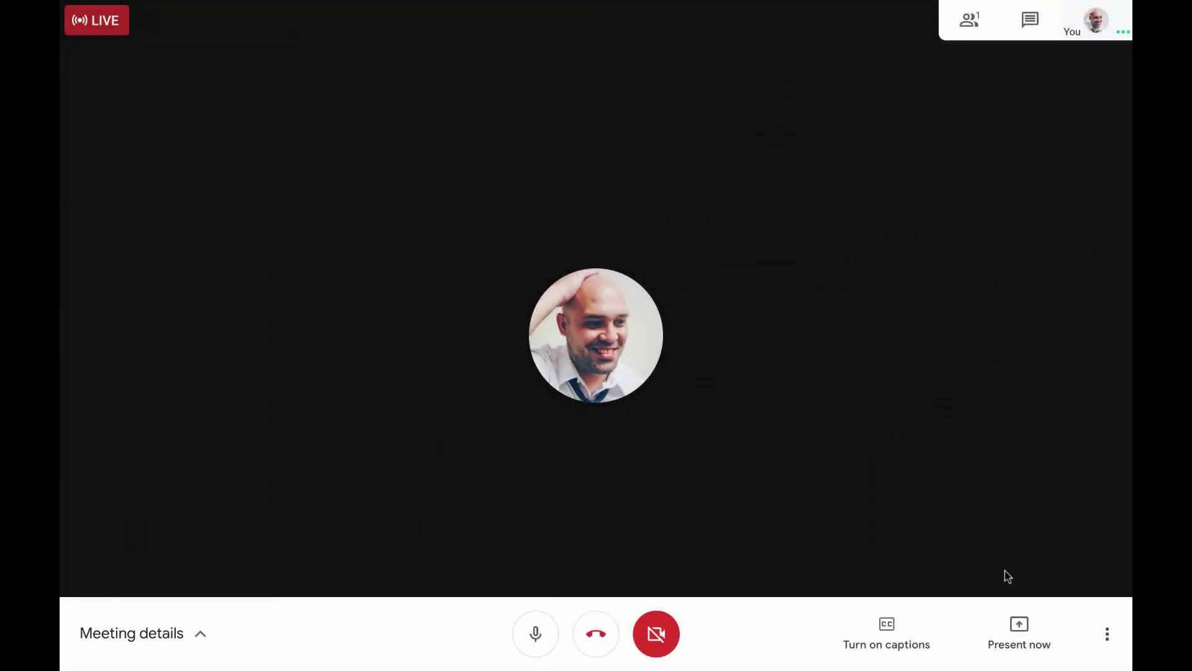
pyautogui.click(1019, 627)
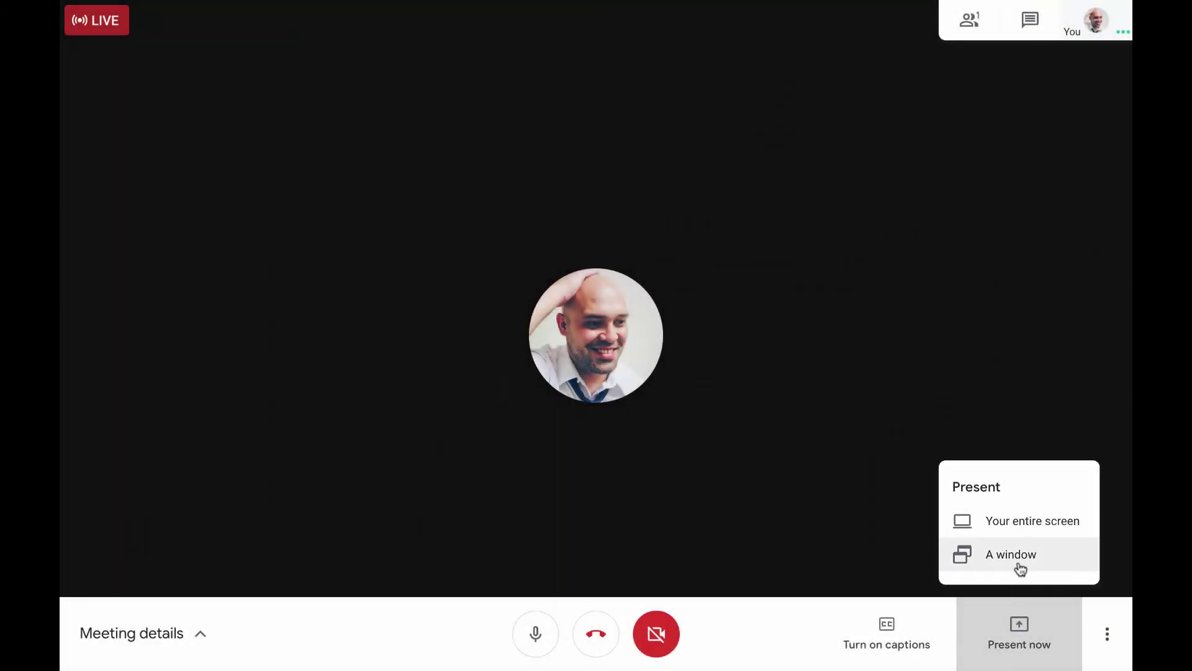
pyautogui.click(893, 640)
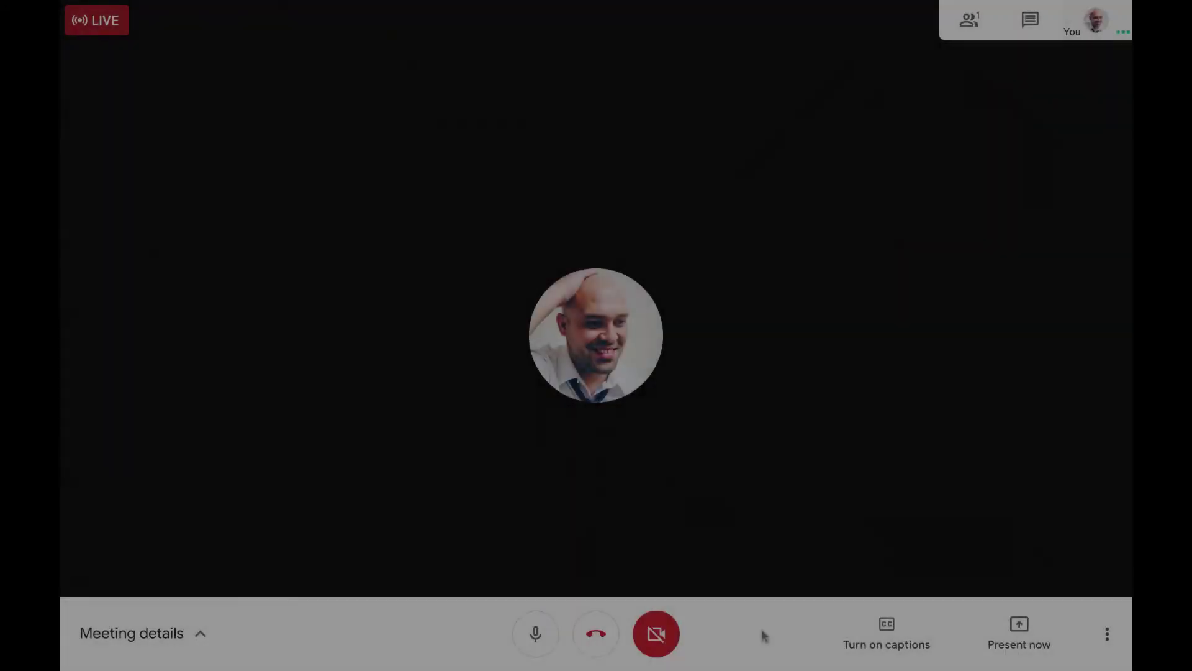
# Copy the meeting's joining info from Meeting details, then hide the details panel.
pyautogui.click(143, 633)
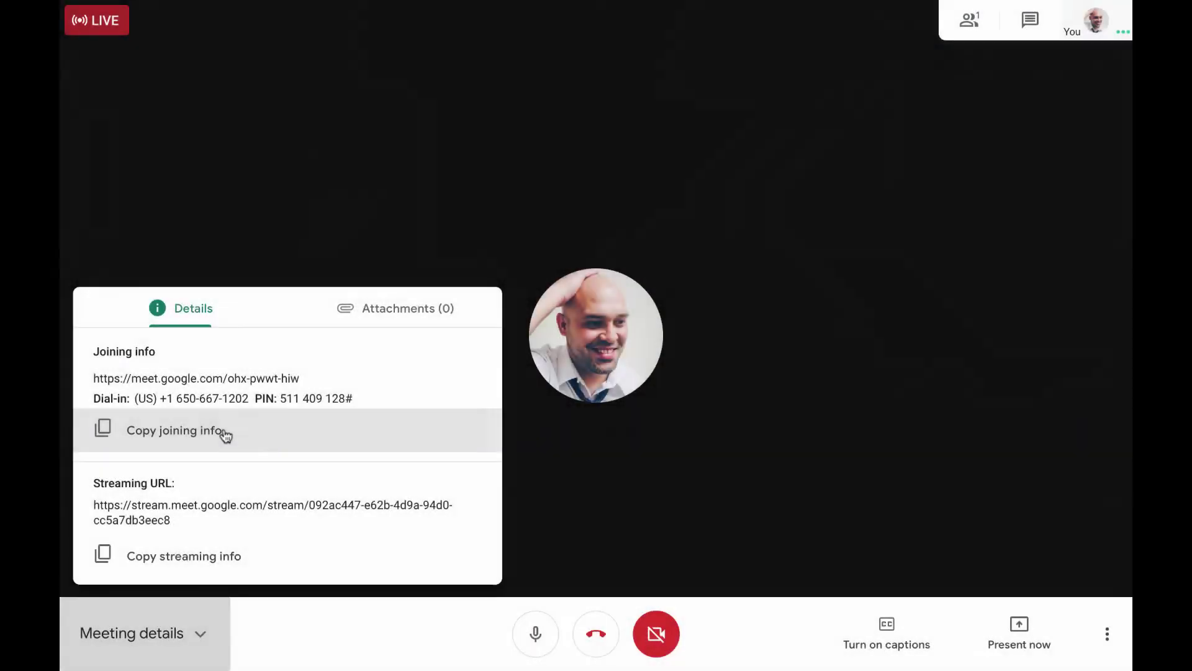
pyautogui.click(225, 431)
pyautogui.click(585, 474)
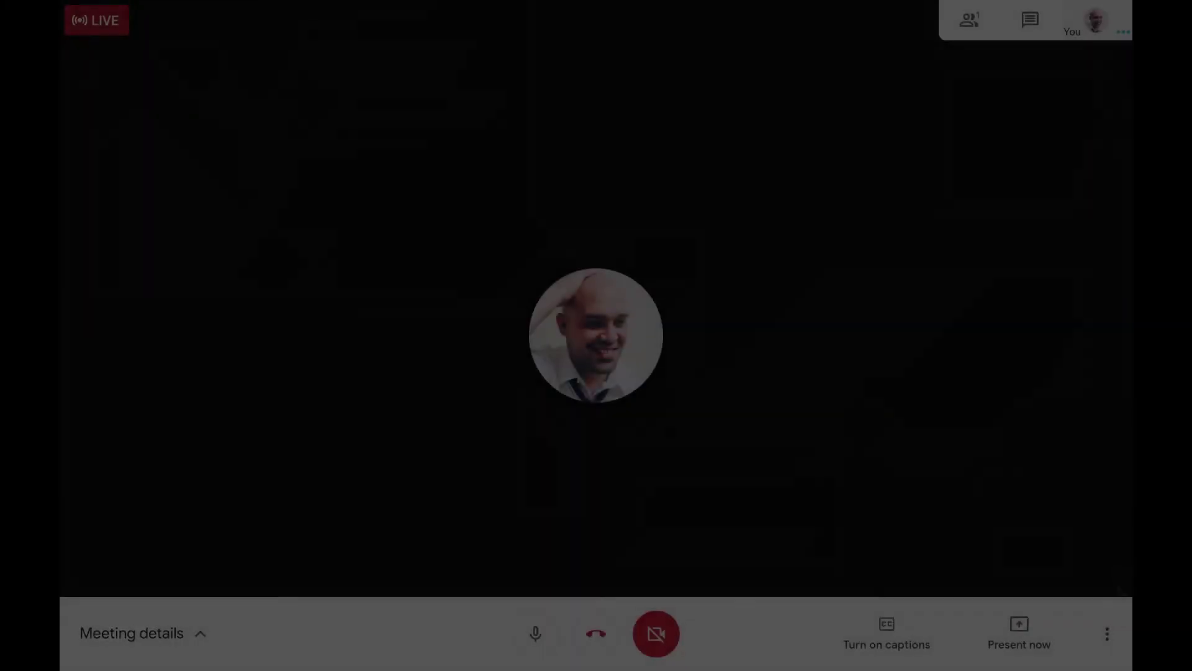
# Stop the live stream, confirm it, and leave the call.
pyautogui.click(1107, 633)
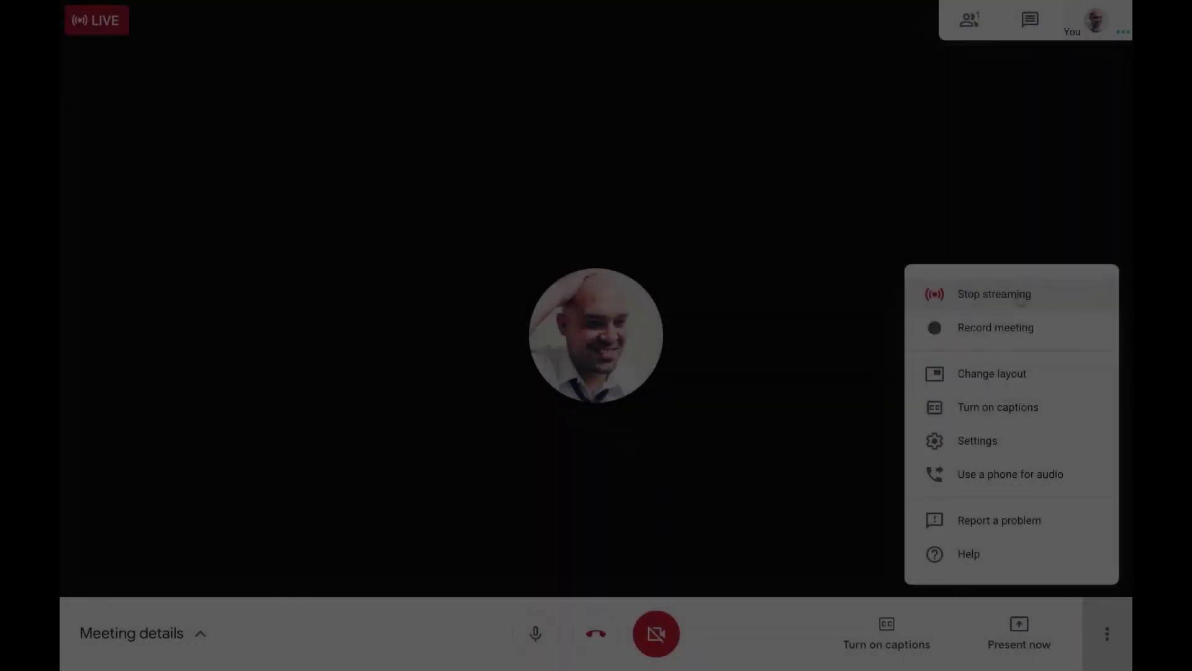
pyautogui.click(1021, 297)
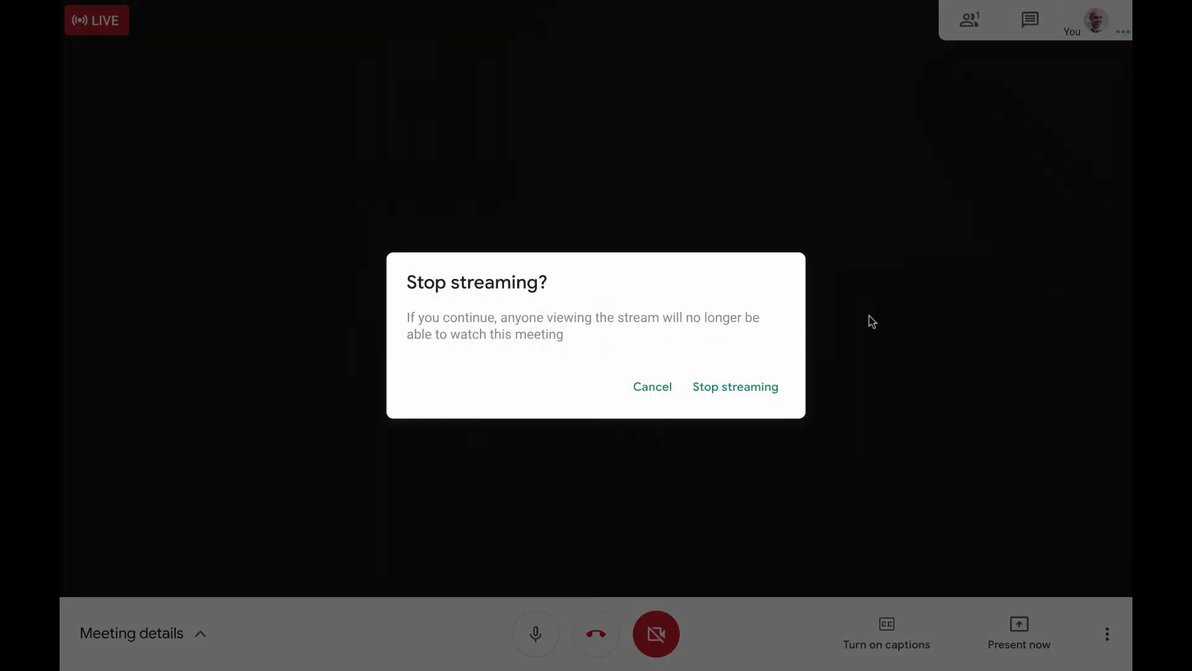
pyautogui.click(762, 387)
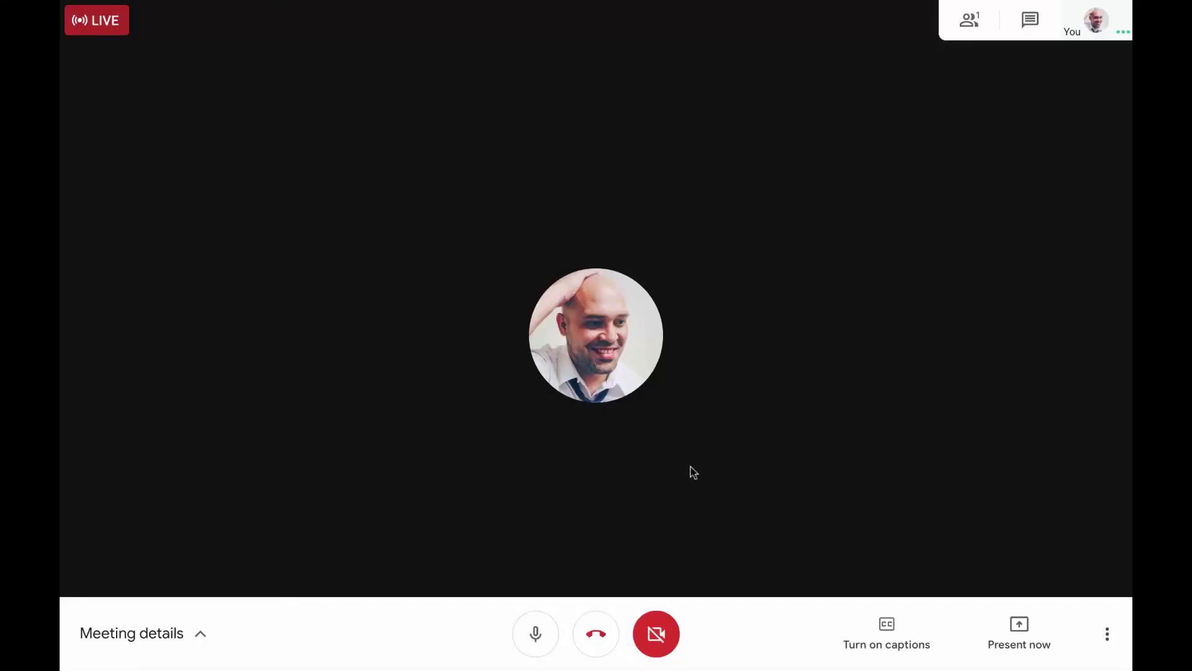
pyautogui.click(596, 635)
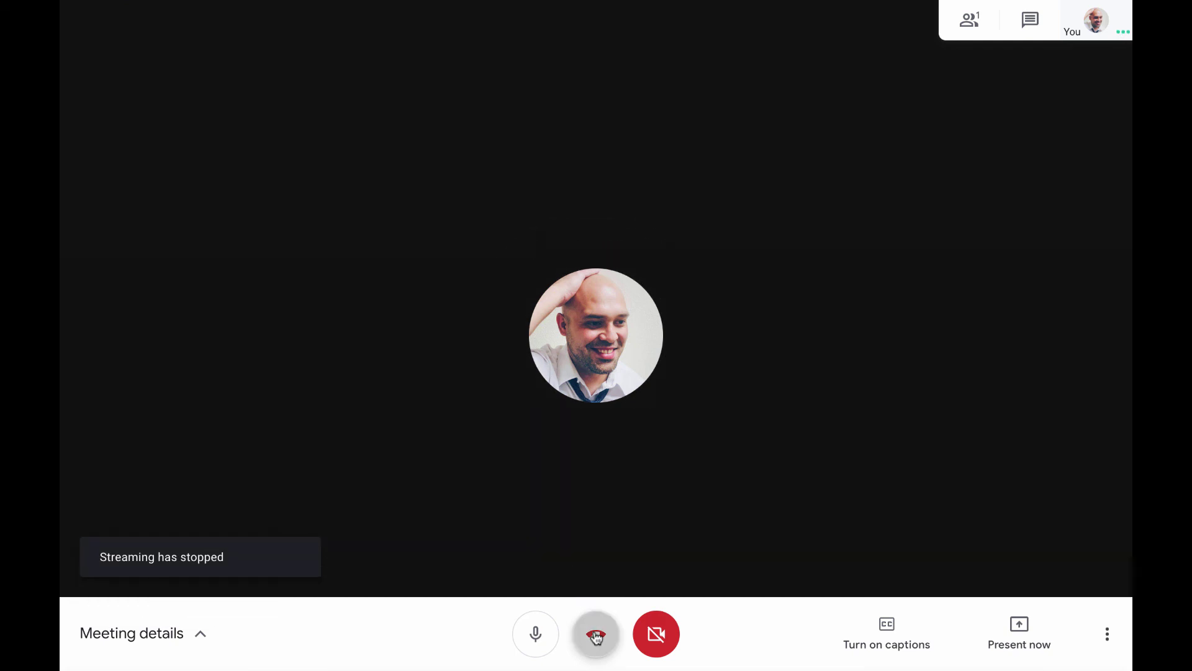